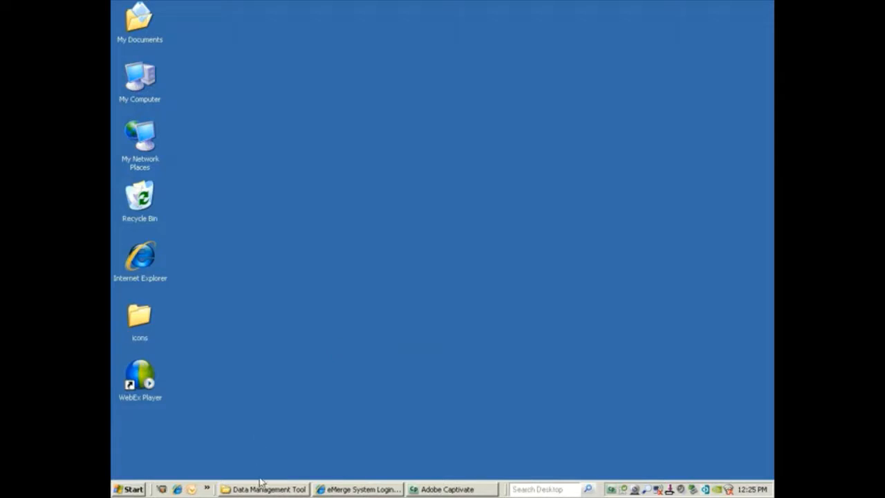
# - Open Training_Dept_Test.csv from the Data Management Tool folder in Excel
pyautogui.click(262, 491)
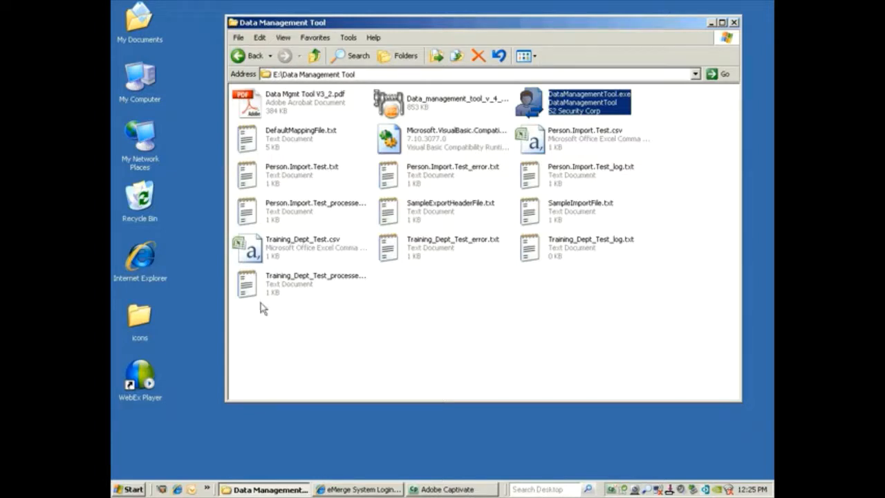
pyautogui.doubleClick(251, 251)
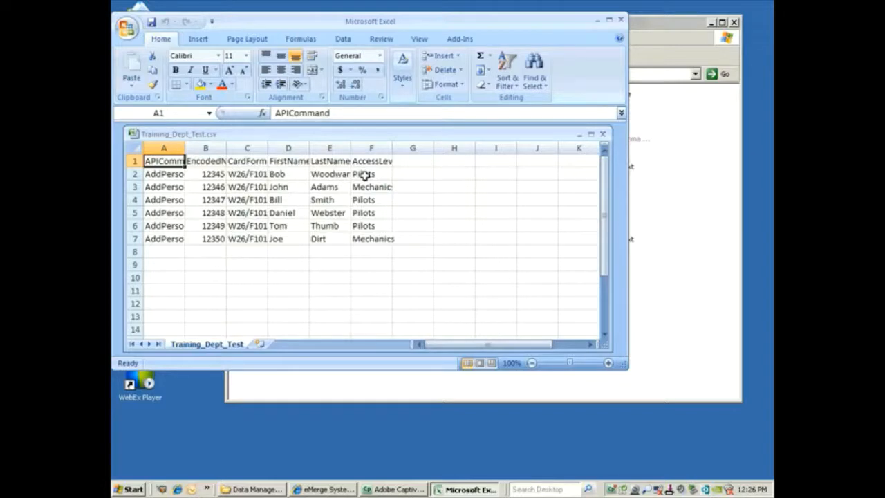
# - Close the Training_Dept_Test.csv workbook after reviewing its six AddPerson rows
pyautogui.click(622, 22)
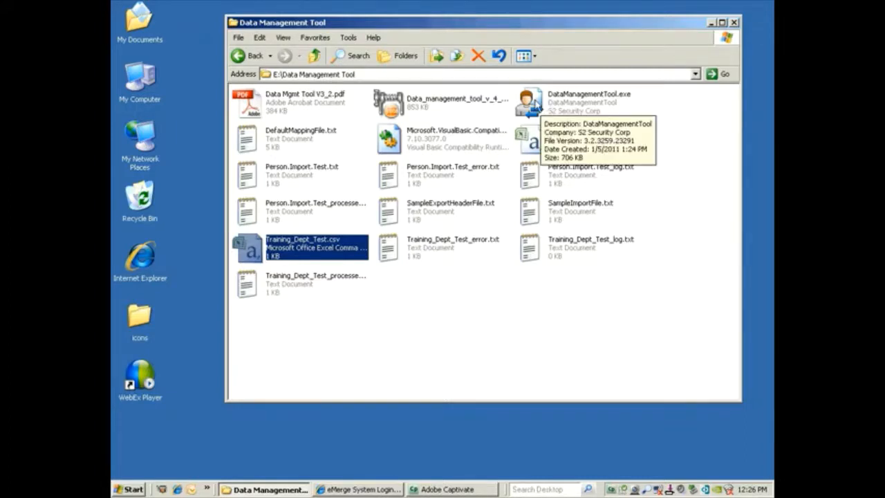
# - Launch DataManagementTool.exe and test the 192.168.0.250 connection, which fails because the API is off, then close it
pyautogui.doubleClick(534, 104)
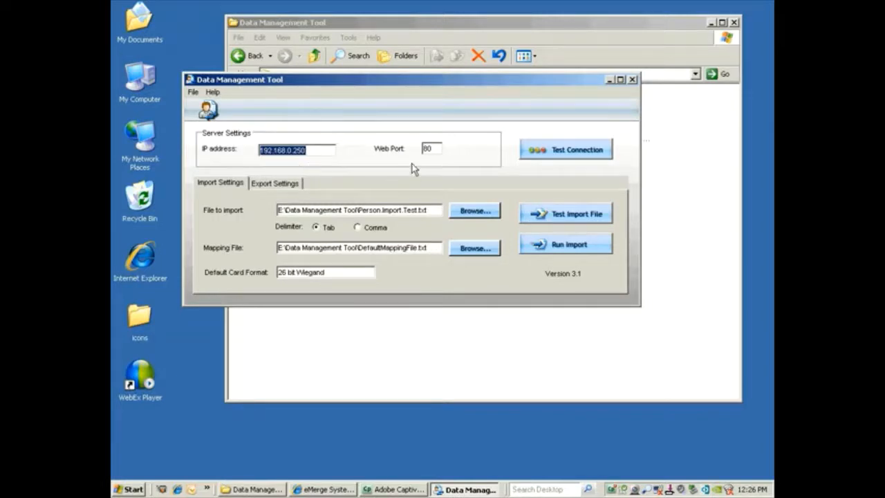
pyautogui.click(537, 155)
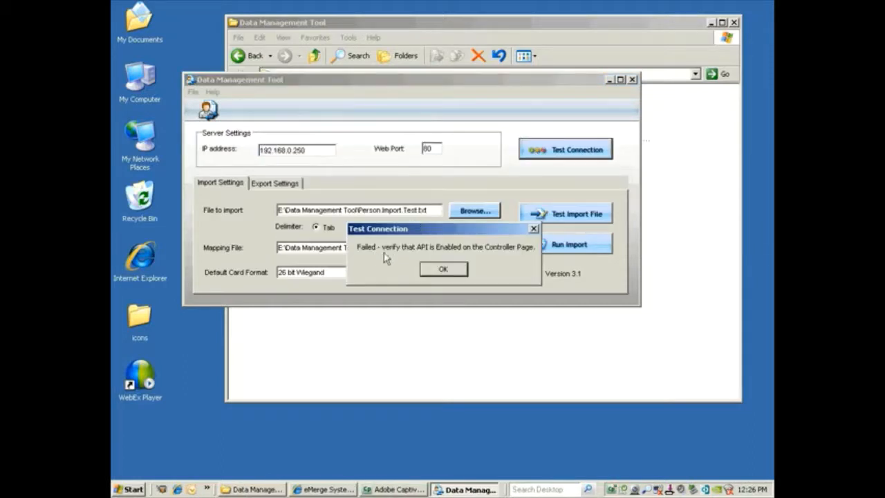
pyautogui.click(445, 269)
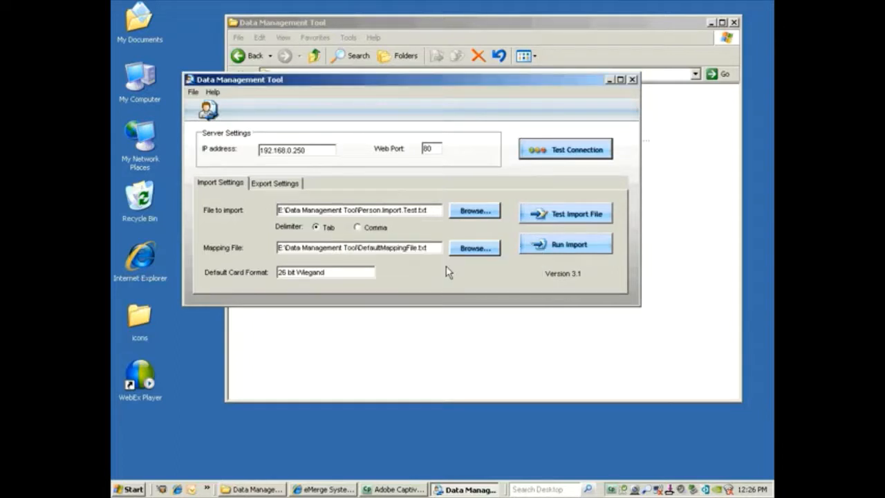
pyautogui.click(632, 80)
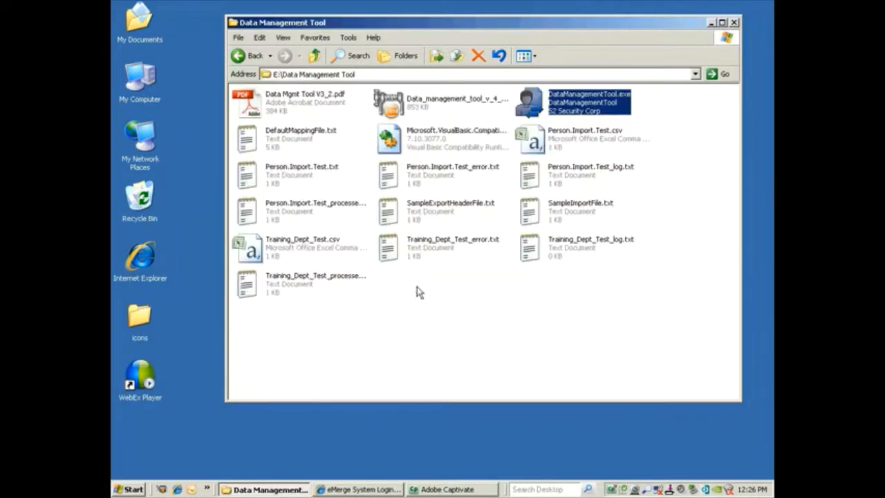
# - Log in to eMerge with the administrator username and password
pyautogui.click(354, 489)
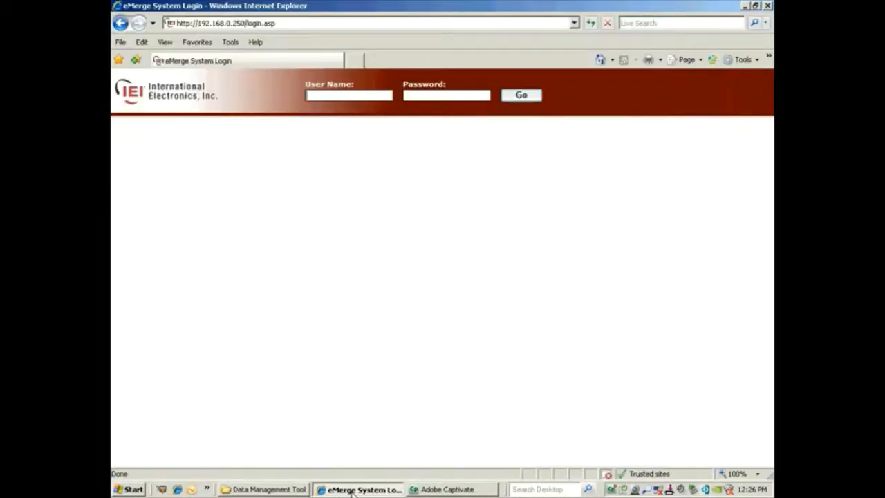
pyautogui.write('admin')
pyautogui.press('Tab')
pyautogui.write('admin')
pyautogui.press('Return')
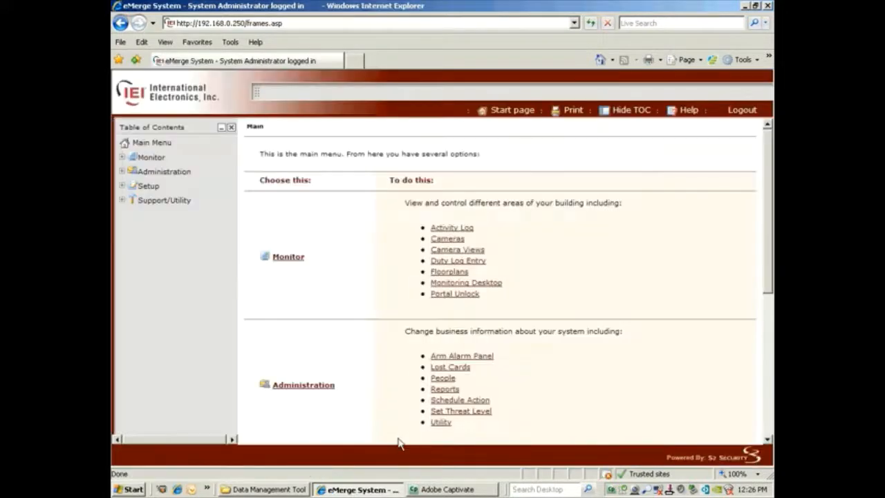
# - Enable the API under Setup > Site Settings > Network Controller, save, and minimise the browser
pyautogui.click(147, 189)
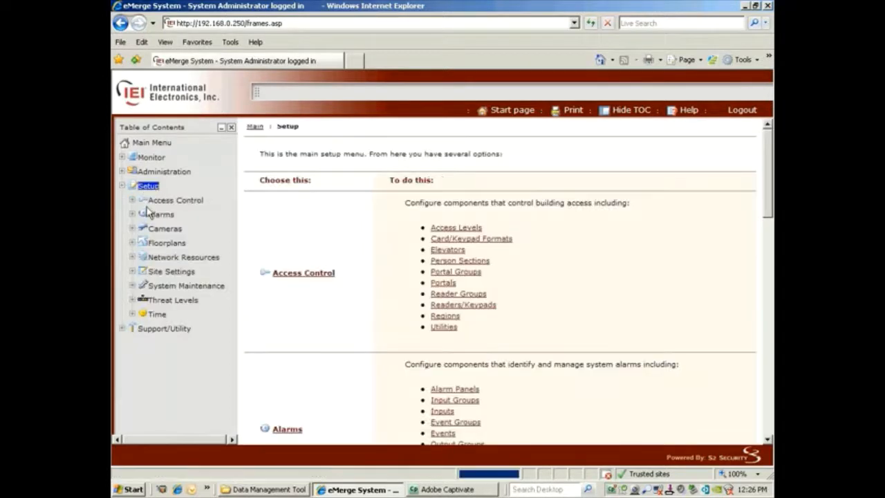
pyautogui.click(166, 272)
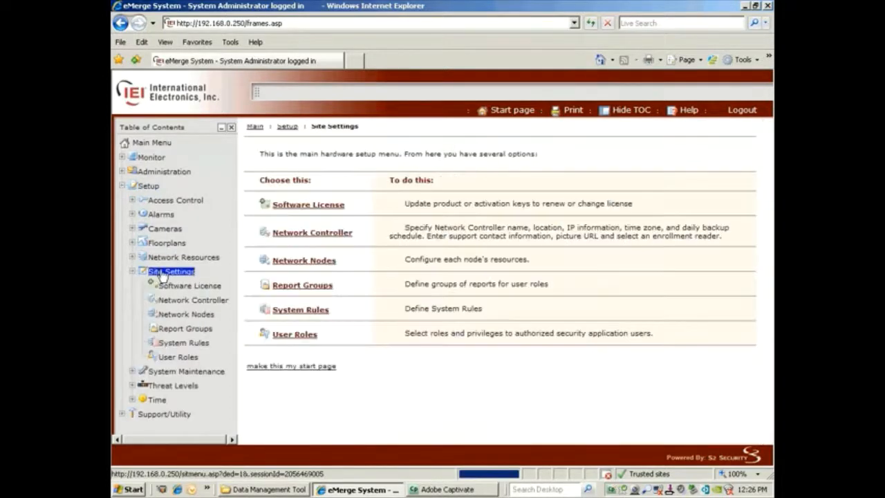
pyautogui.click(179, 302)
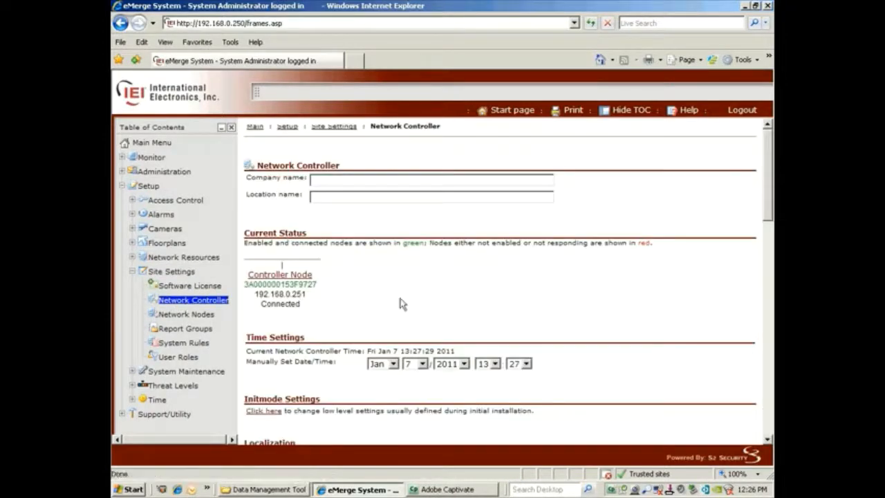
pyautogui.moveTo(768, 197); pyautogui.dragTo(768, 308)
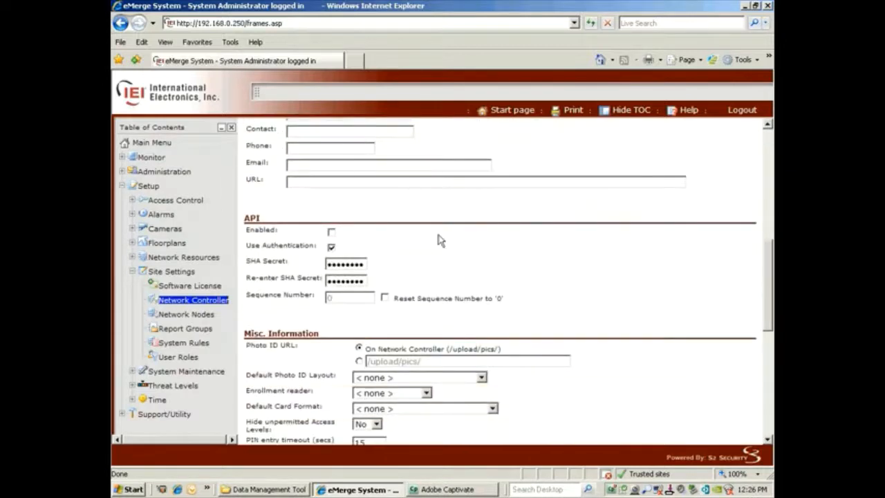
pyautogui.click(332, 233)
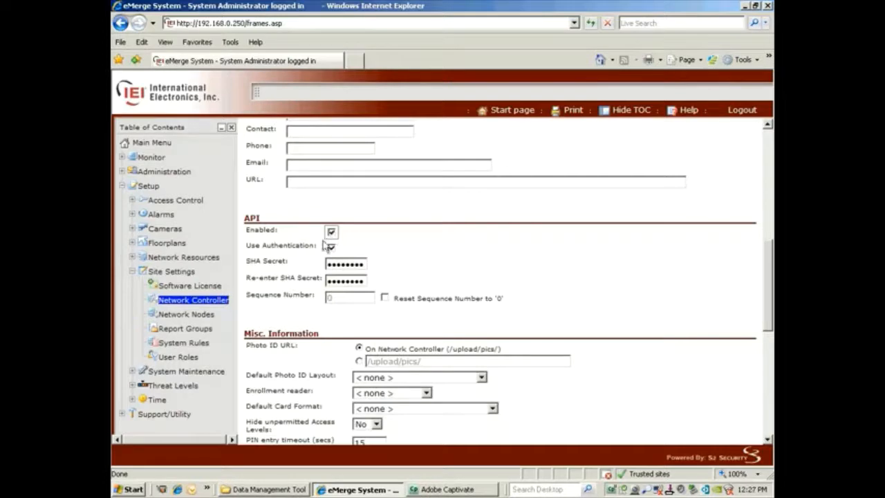
pyautogui.click(331, 247)
pyautogui.moveTo(770, 263); pyautogui.dragTo(762, 371)
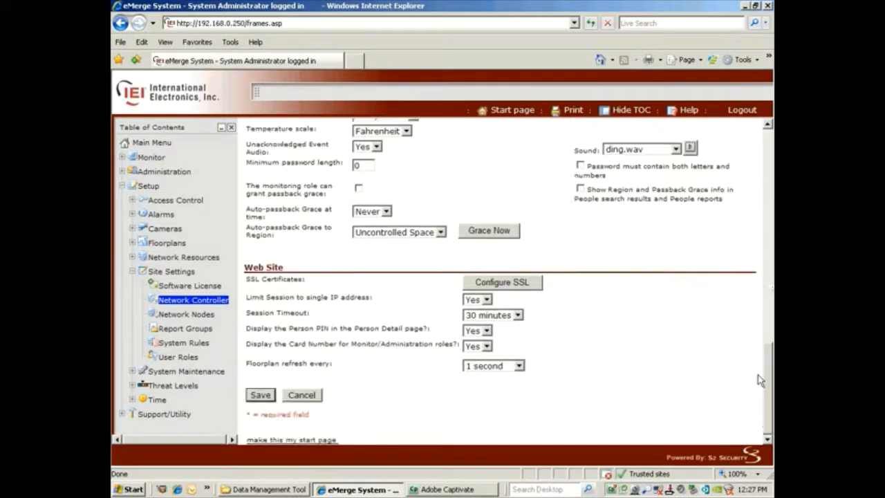
pyautogui.click(257, 396)
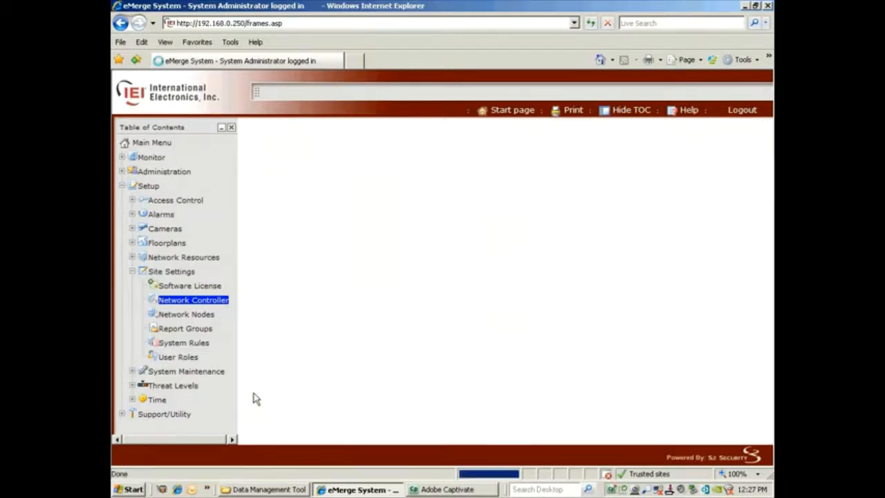
pyautogui.click(361, 490)
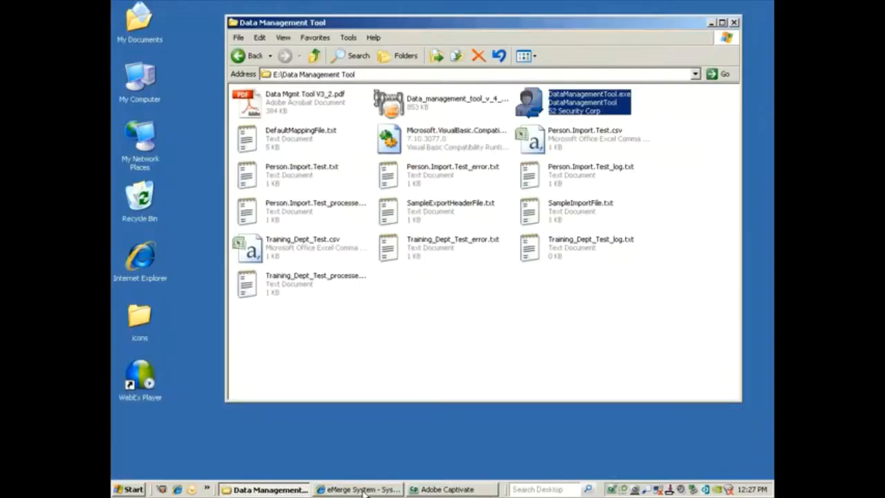
# - Relaunch the tool and confirm the 192.168.0.250 connection test now reports success
pyautogui.doubleClick(538, 105)
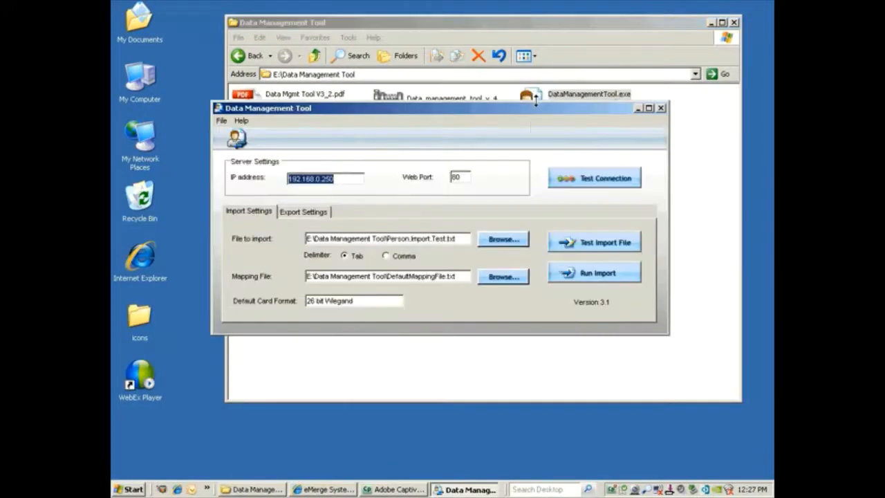
pyautogui.click(589, 179)
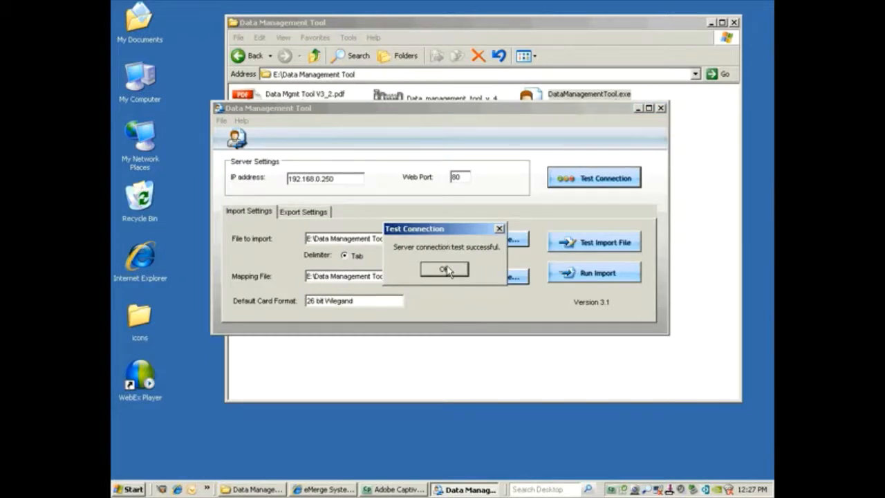
pyautogui.click(446, 270)
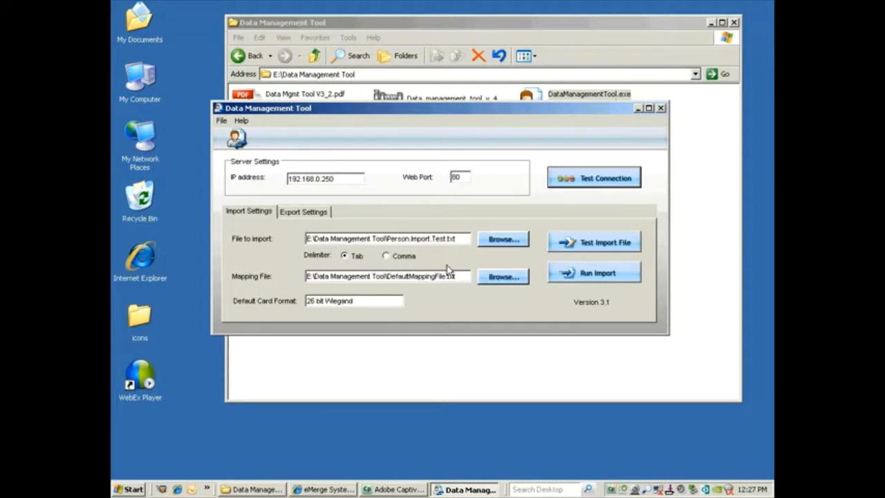
# - Test-import Person.Import.Test.txt and read the error file and log about Accounting Staff and W37/F992, then close the tool
pyautogui.click(567, 244)
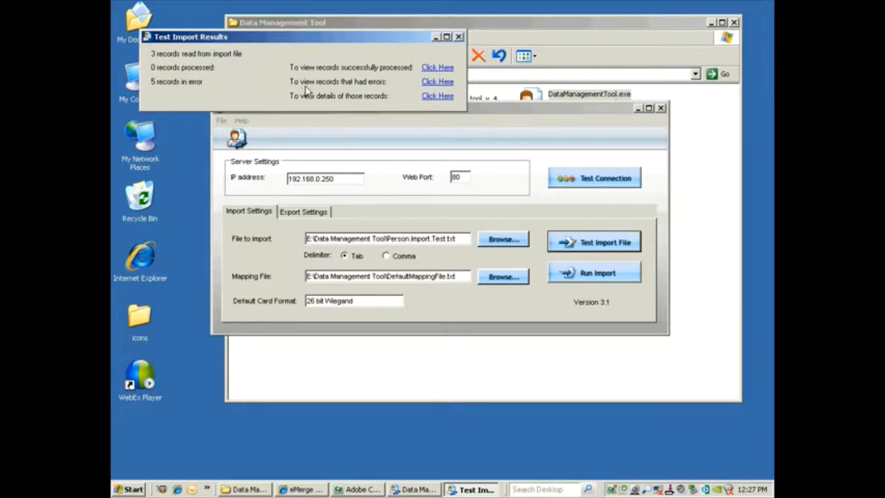
pyautogui.click(442, 84)
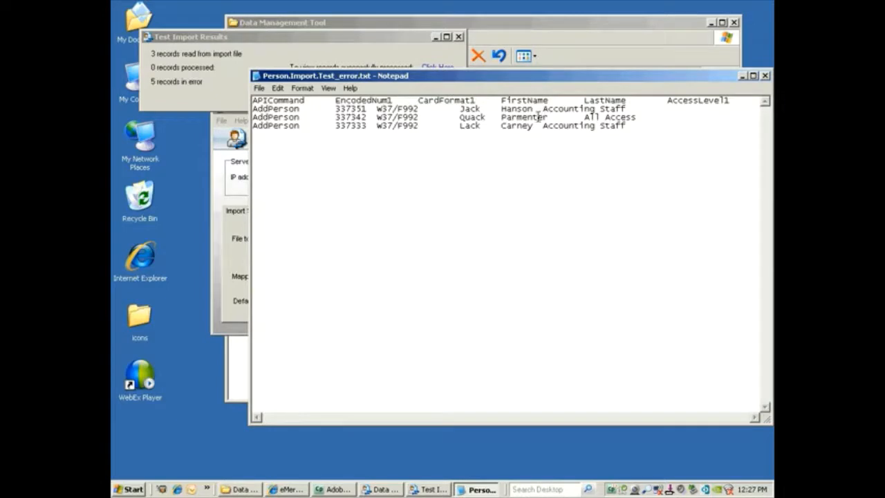
pyautogui.click(766, 76)
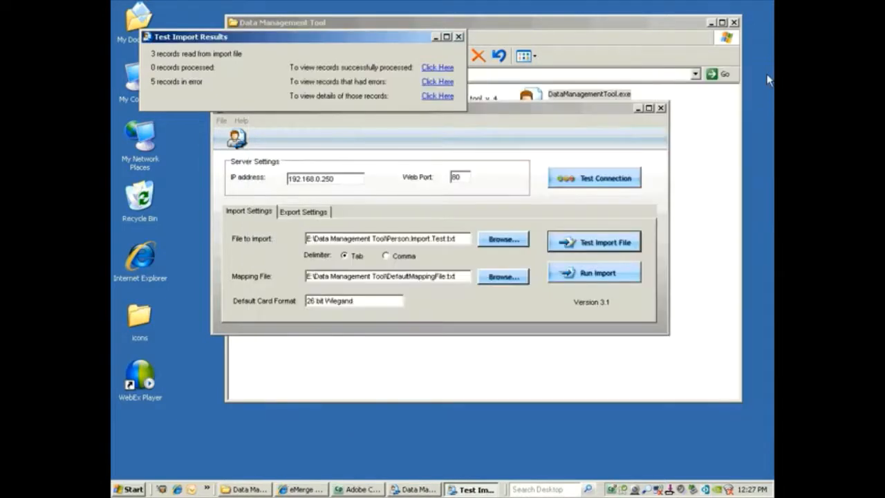
pyautogui.click(435, 97)
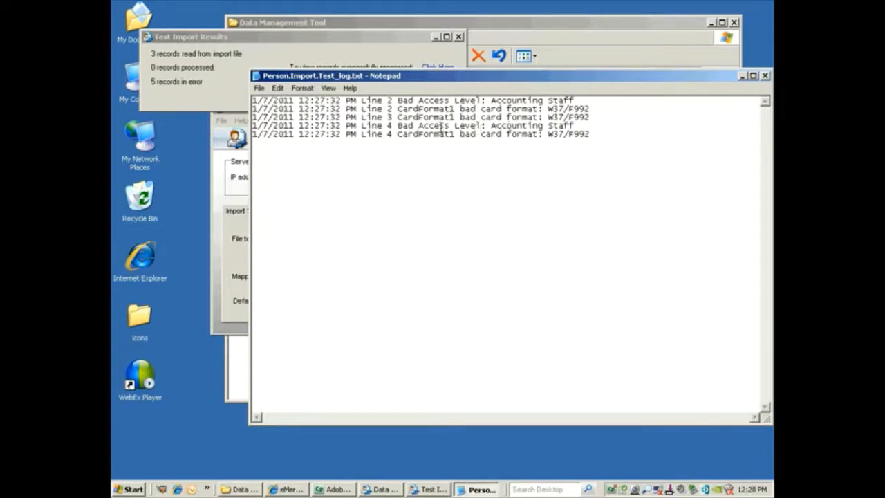
pyautogui.click(765, 76)
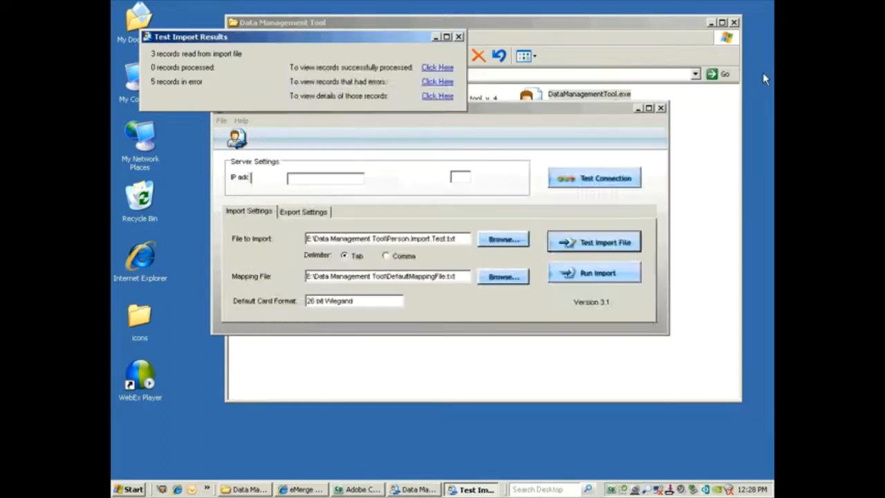
pyautogui.click(458, 37)
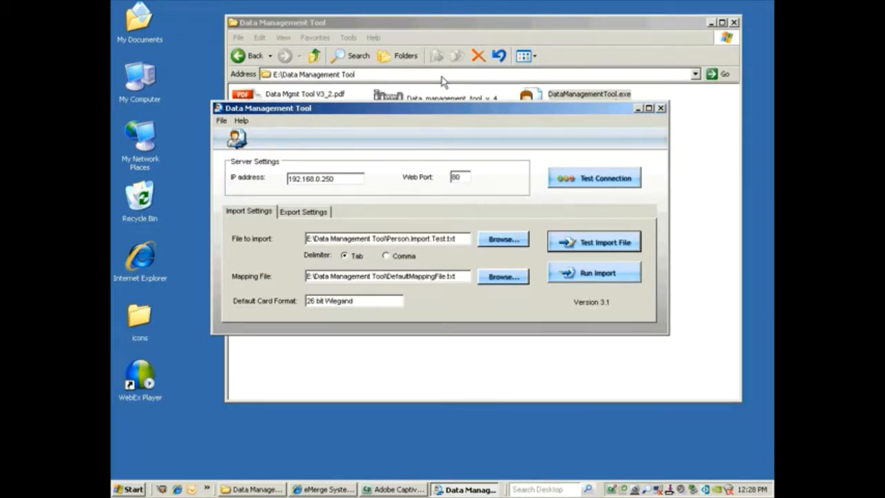
pyautogui.click(661, 109)
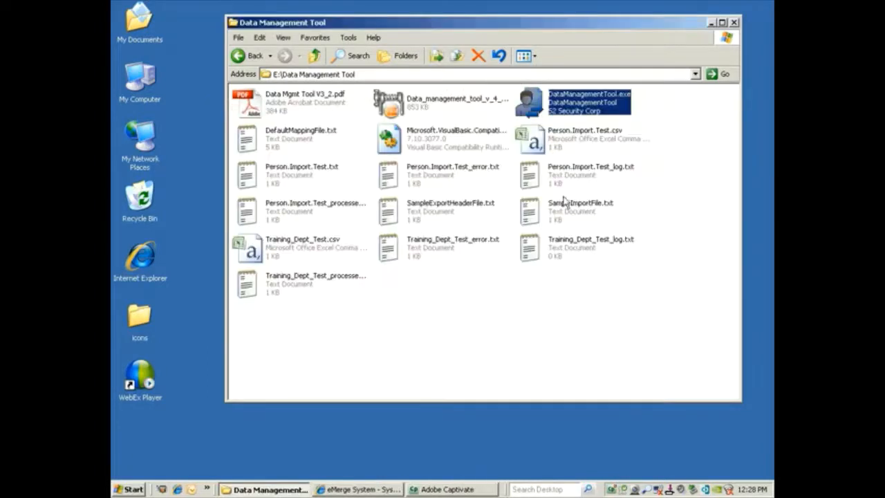
# - Bring eMerge back and go to Setup > Access Control > Access Levels
pyautogui.click(712, 22)
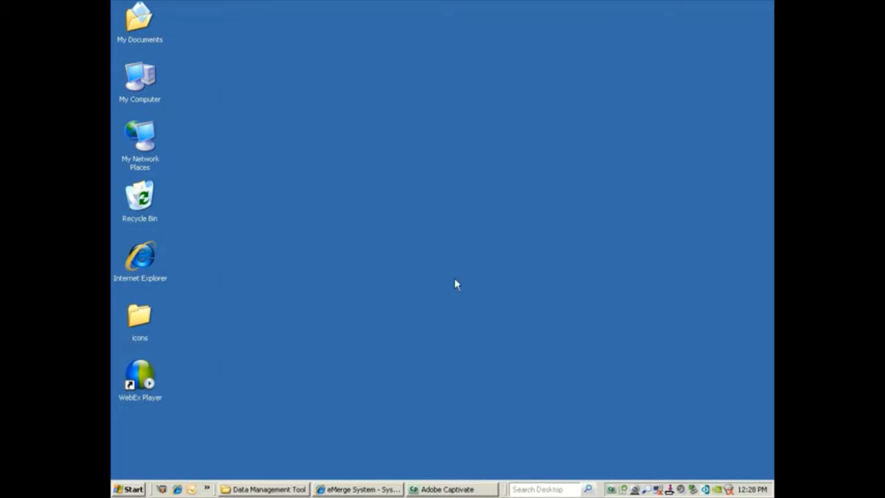
pyautogui.click(328, 489)
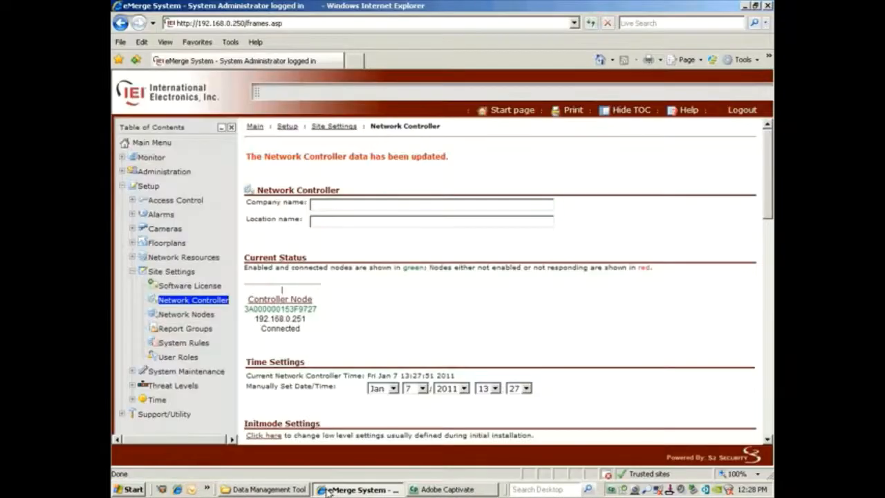
pyautogui.click(177, 202)
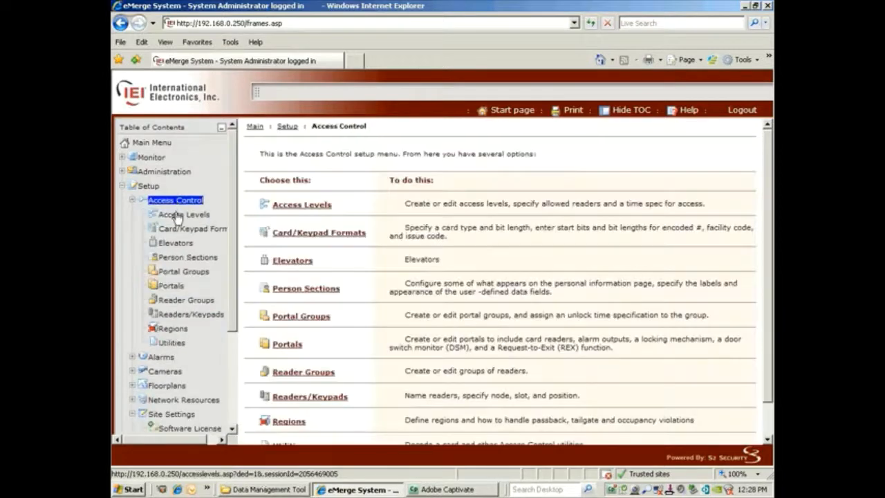
pyautogui.click(177, 216)
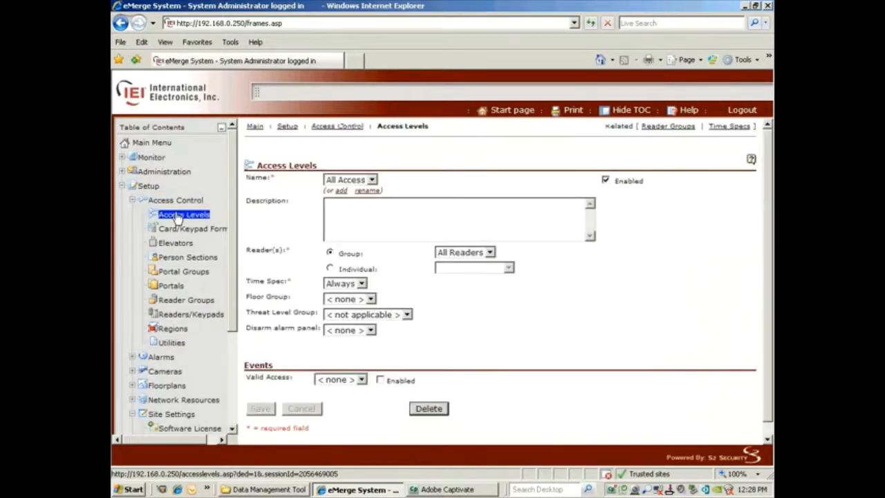
# - Add an access level named 'Accounting Staff' with the All Readers group and save it
pyautogui.click(342, 192)
pyautogui.write('A')
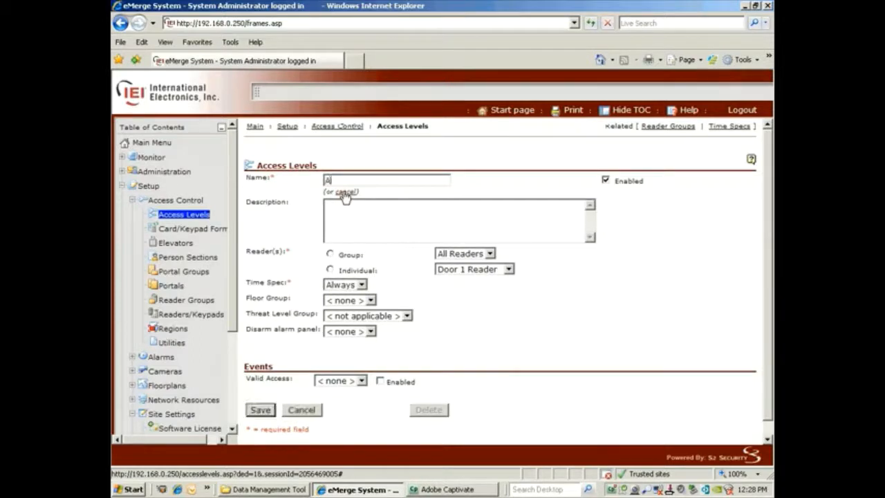
pyautogui.write('ccounting Sta')
pyautogui.write('ff')
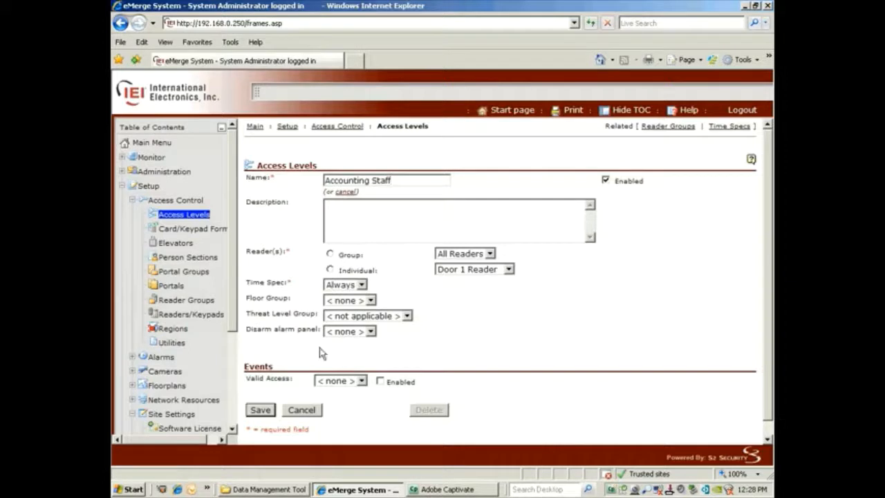
pyautogui.click(260, 410)
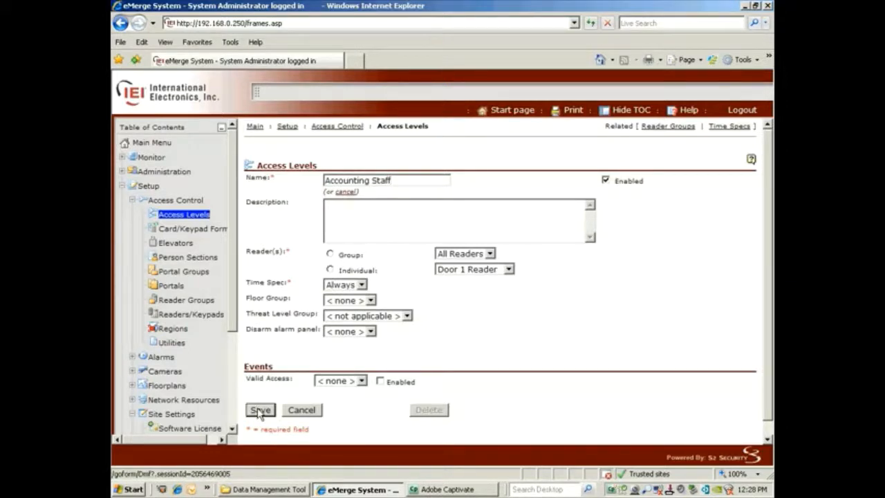
pyautogui.click(260, 410)
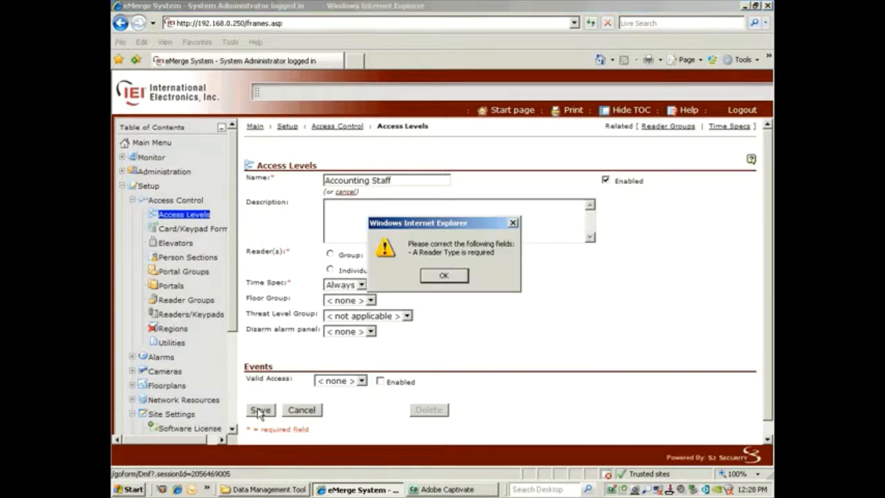
pyautogui.click(446, 278)
pyautogui.click(262, 410)
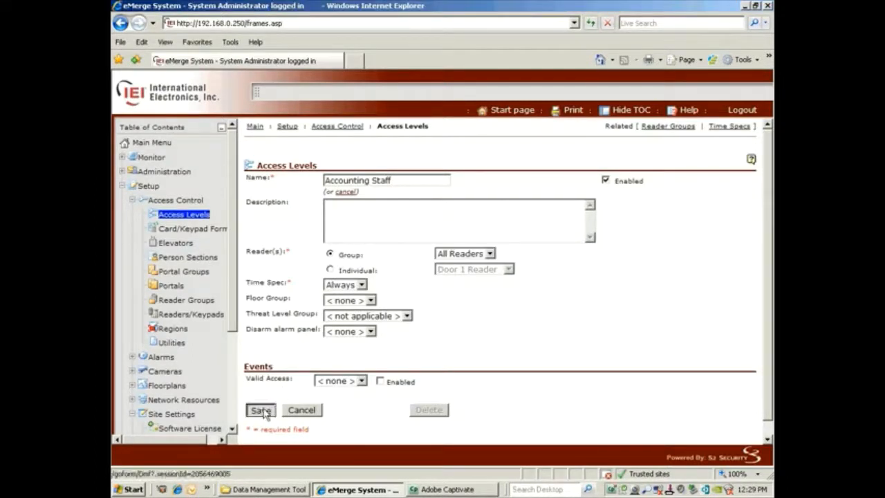
pyautogui.click(184, 229)
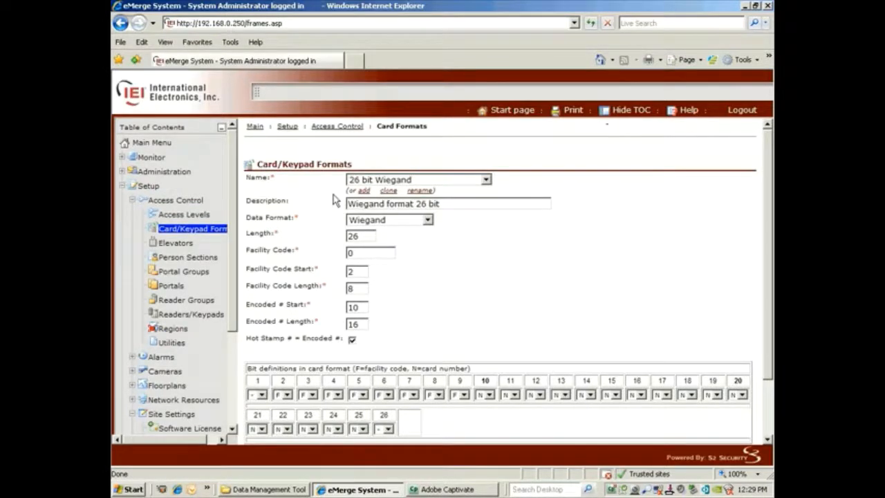
# - Clone the 26 bit Wiegand card format as 'W37/F992' and save it
pyautogui.click(388, 191)
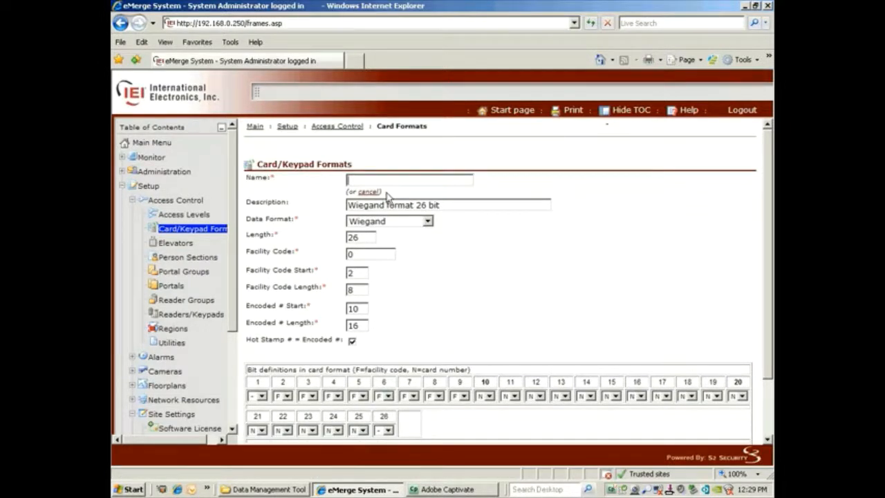
pyautogui.write('W37/F992')
pyautogui.scroll(-2, 759, 328)
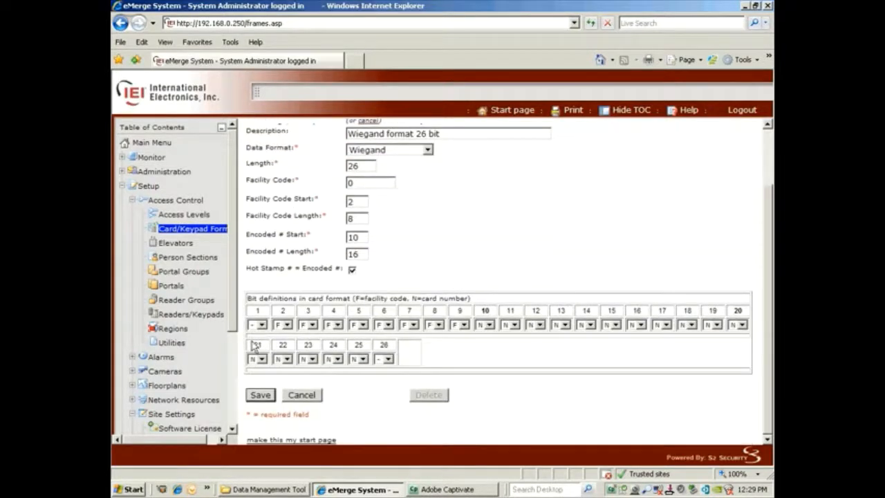
pyautogui.click(258, 395)
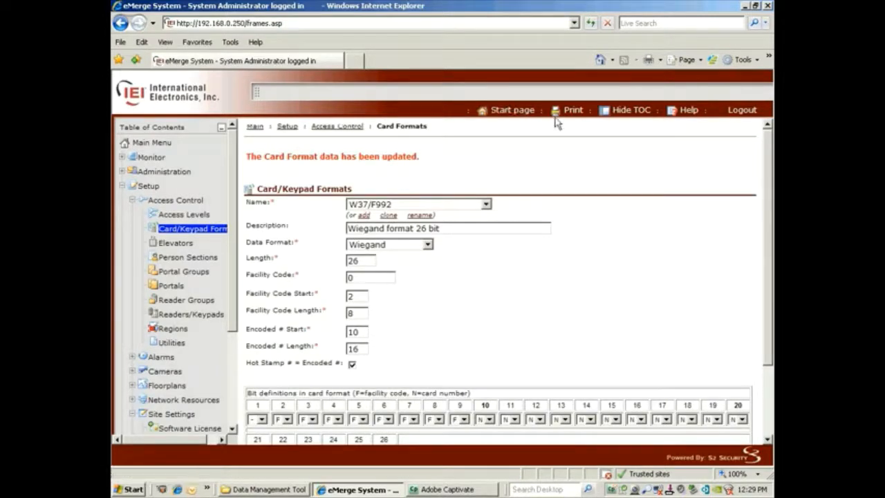
# - Reopen the Data Management Tool and rerun the test import of Person.Import.Test.txt
pyautogui.click(747, 6)
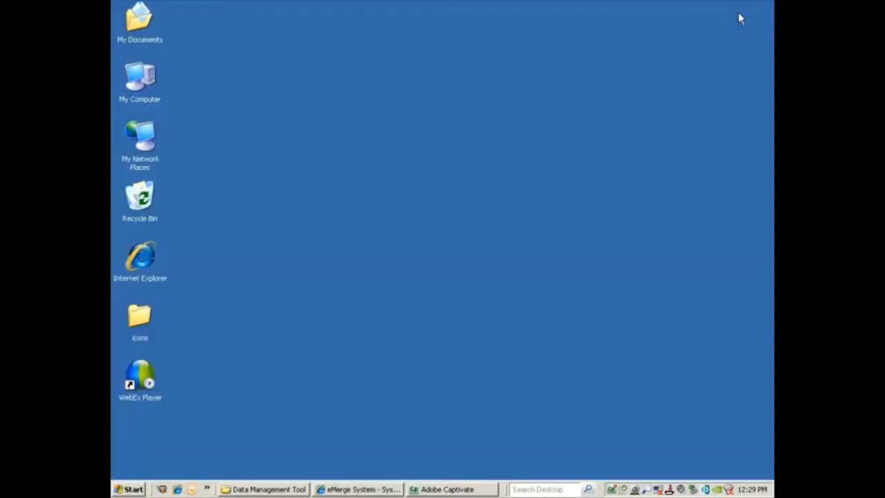
pyautogui.click(269, 492)
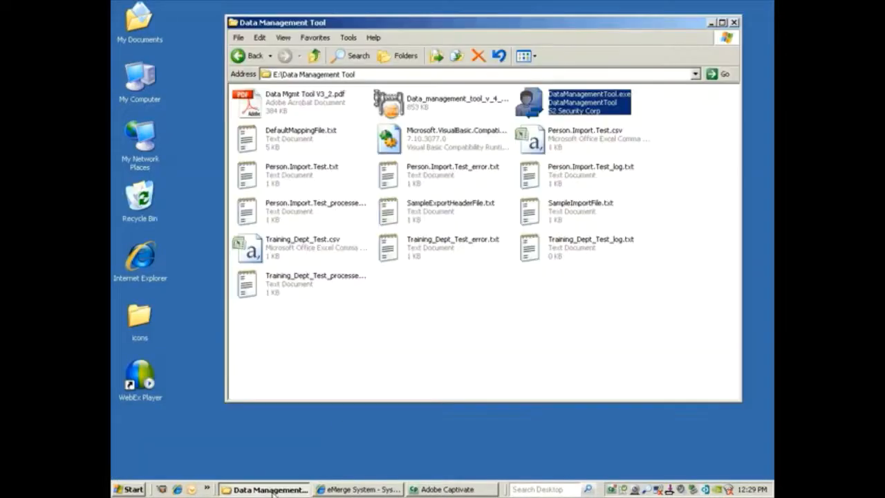
pyautogui.doubleClick(539, 101)
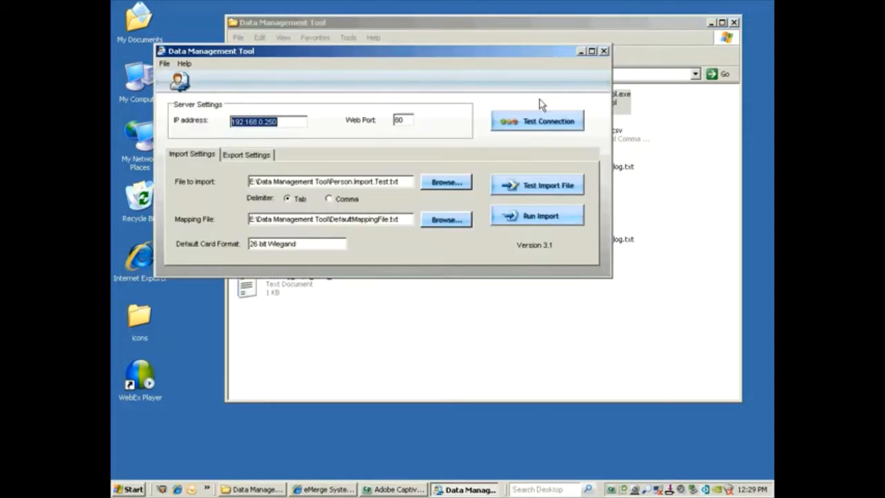
pyautogui.click(512, 185)
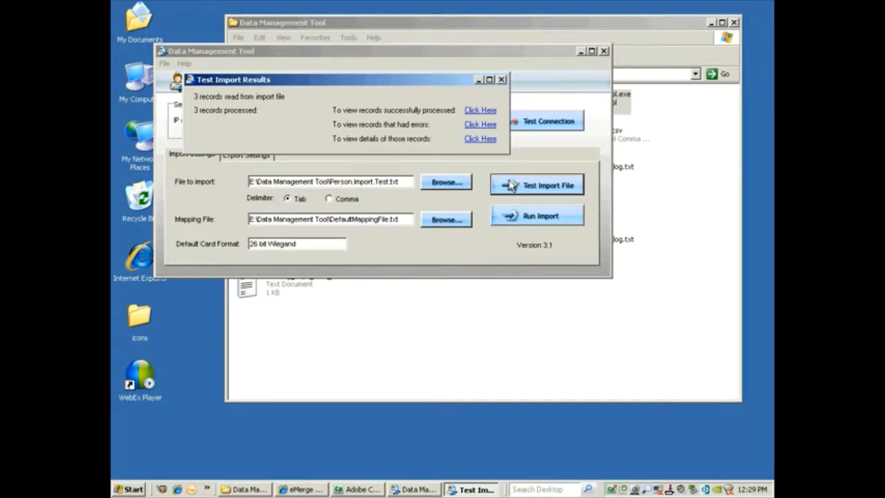
pyautogui.click(502, 80)
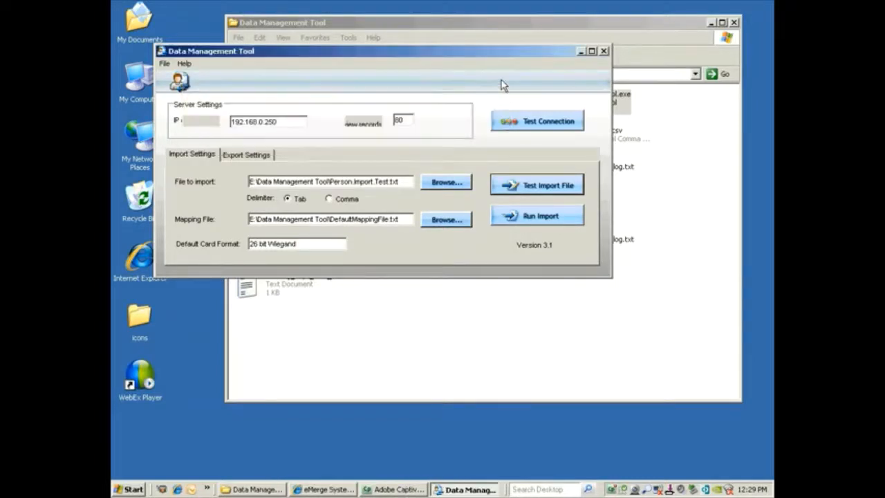
# - Run the import, loading all 3 person records into the controller, then close the tool
pyautogui.click(513, 218)
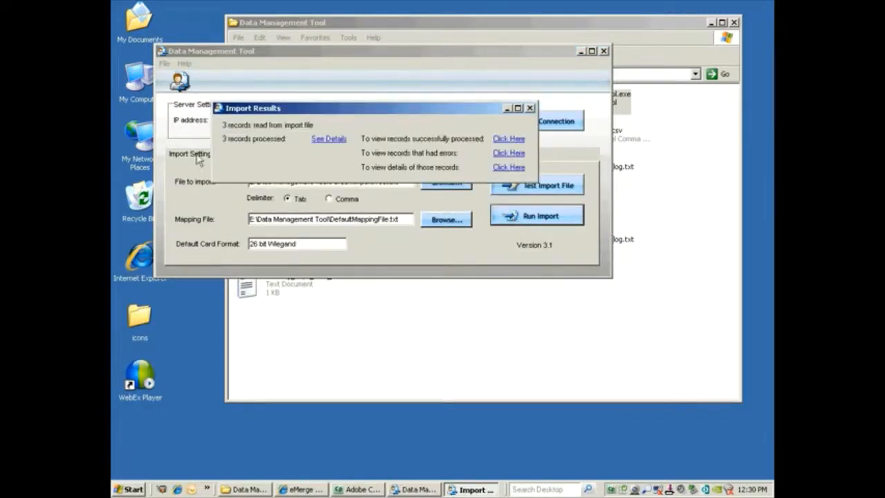
pyautogui.click(530, 108)
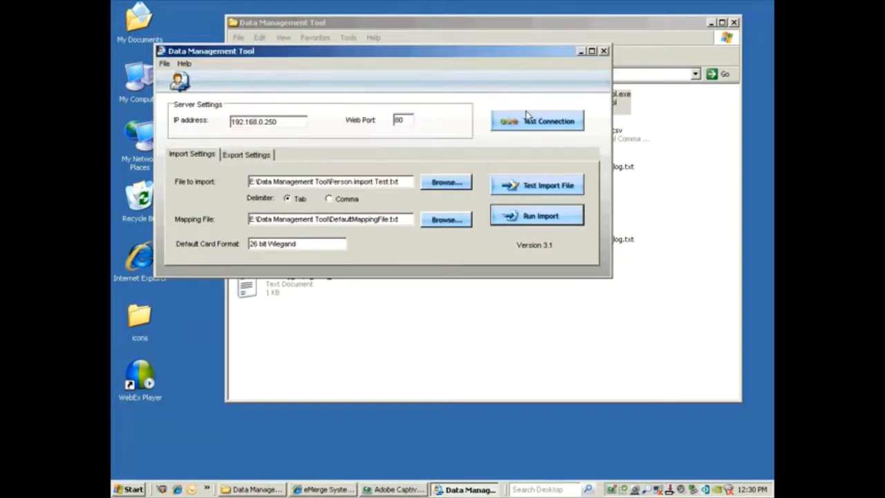
pyautogui.click(604, 51)
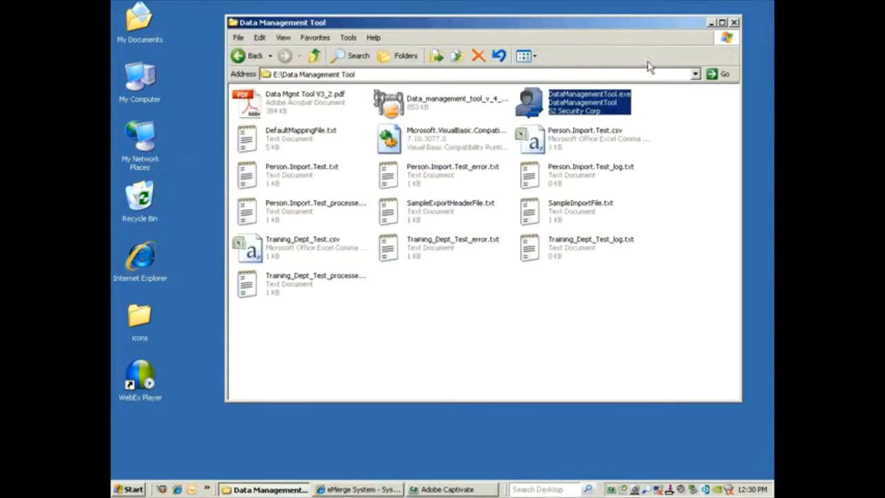
pyautogui.click(711, 22)
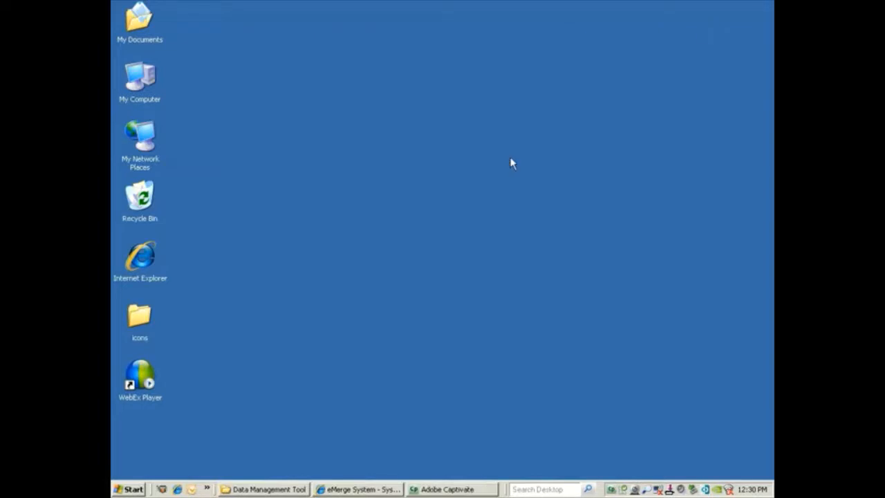
# - List everyone under Administration > People, showing the three imported people with W37/F992 cards
pyautogui.click(336, 489)
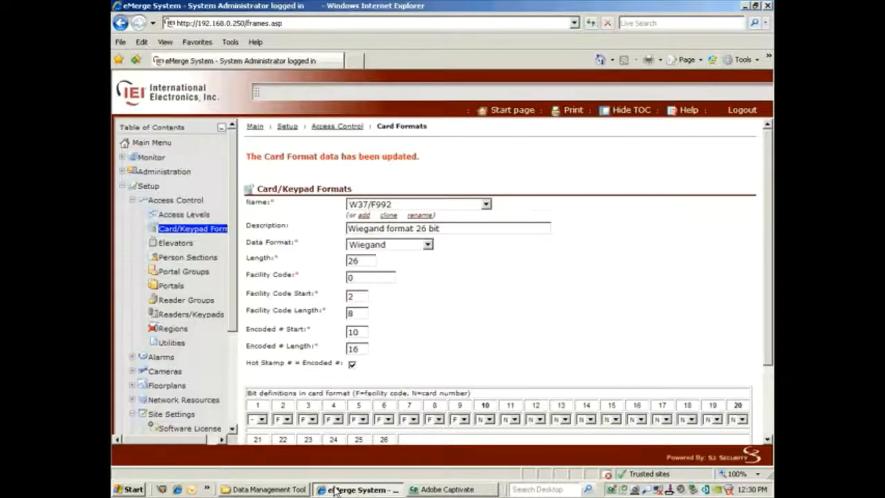
pyautogui.click(170, 173)
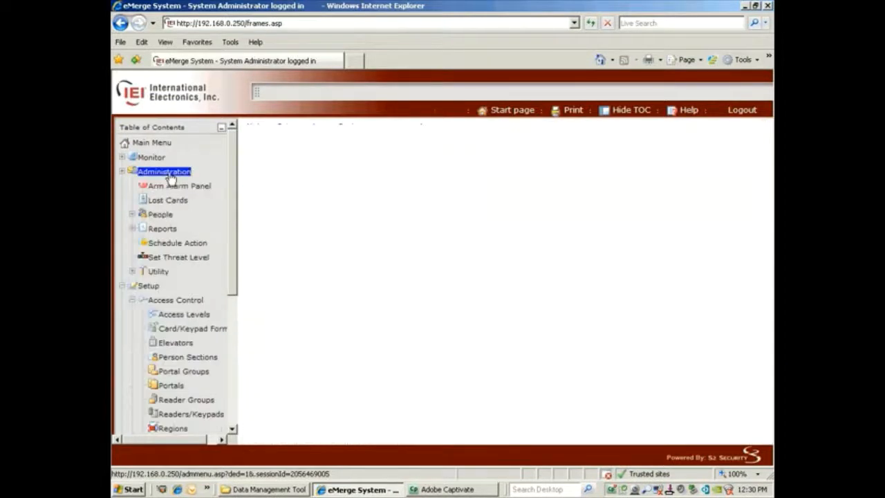
pyautogui.click(160, 215)
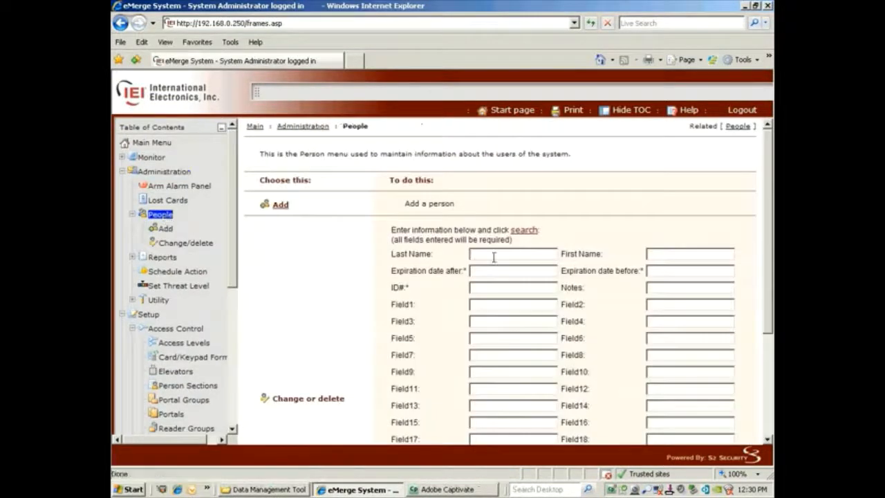
pyautogui.click(522, 231)
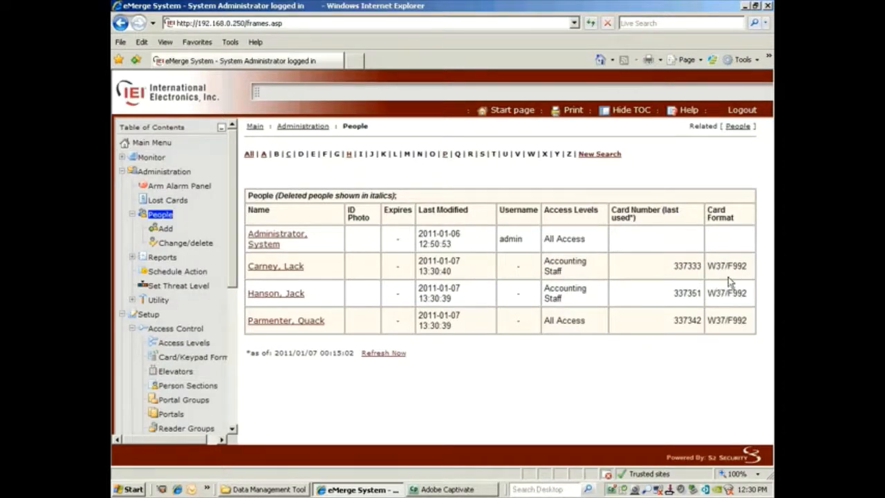
pyautogui.click(745, 8)
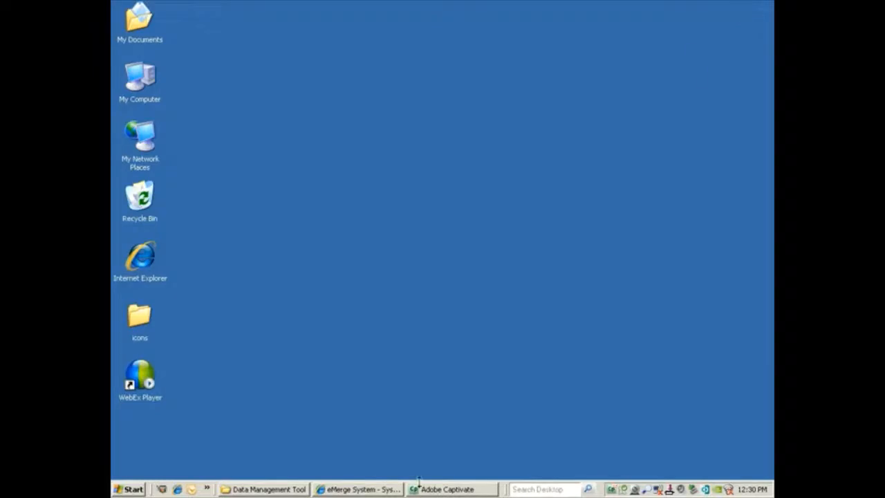